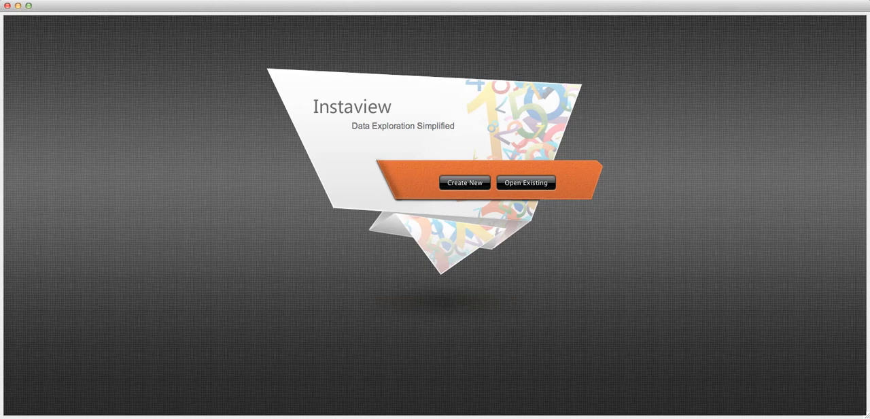
Create a new data source from the Google Analytics MktSpnd sample and accept its preset input settings.
left_click(465, 184)
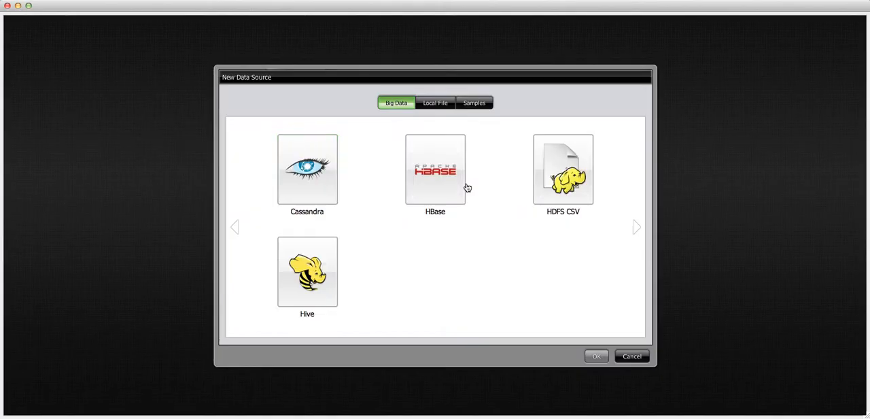
left_click(474, 102)
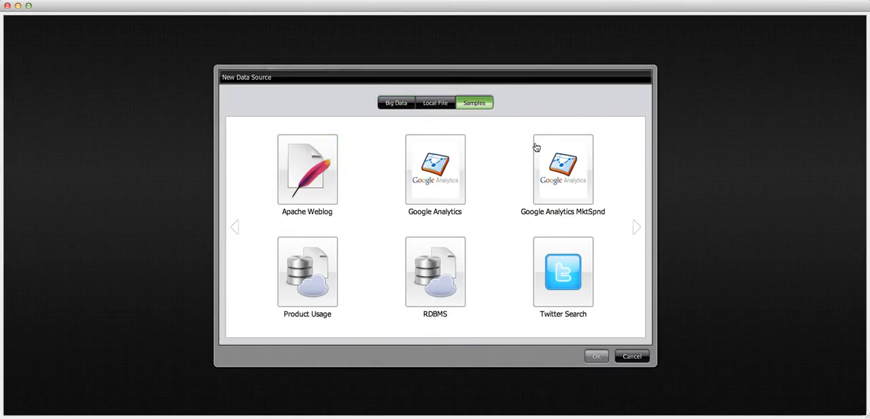
left_click(562, 169)
left_click(596, 356)
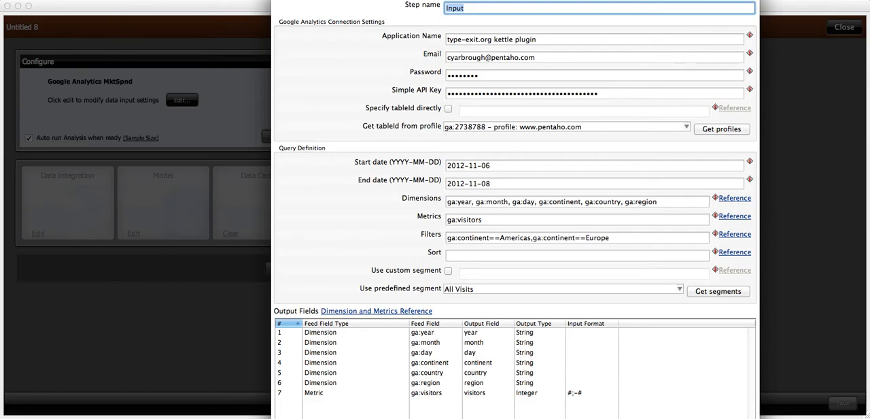
key("Return")
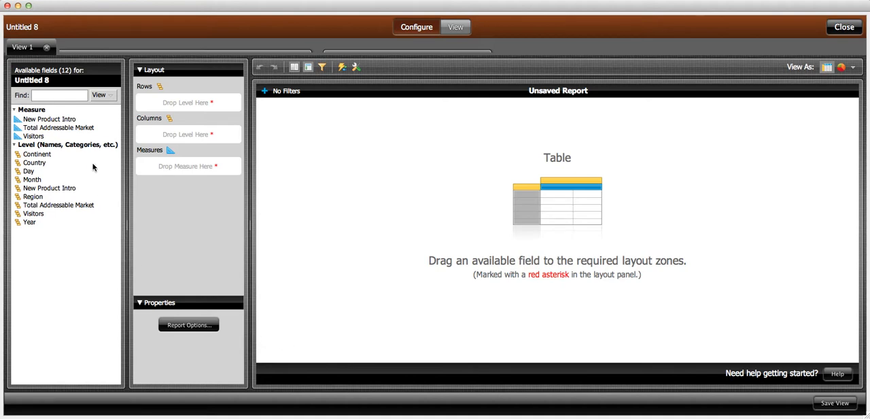
Build a report with Visitors as the measure and Country as the level, displayed as a line chart.
left_click_drag(37, 136, 162, 171)
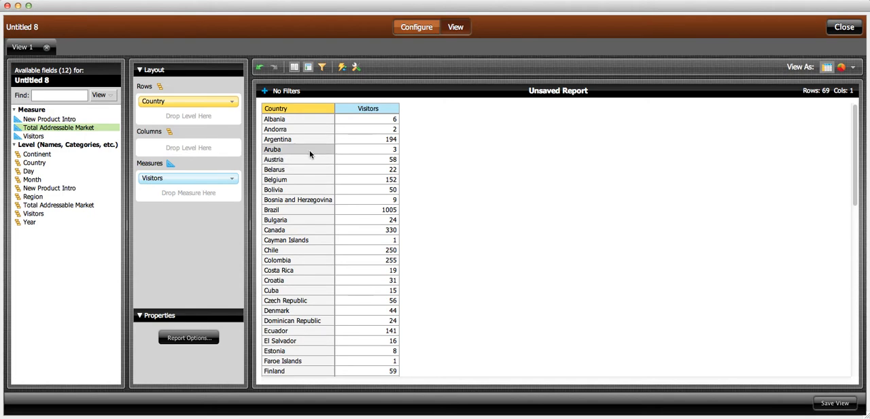
left_click(853, 67)
left_click(839, 219)
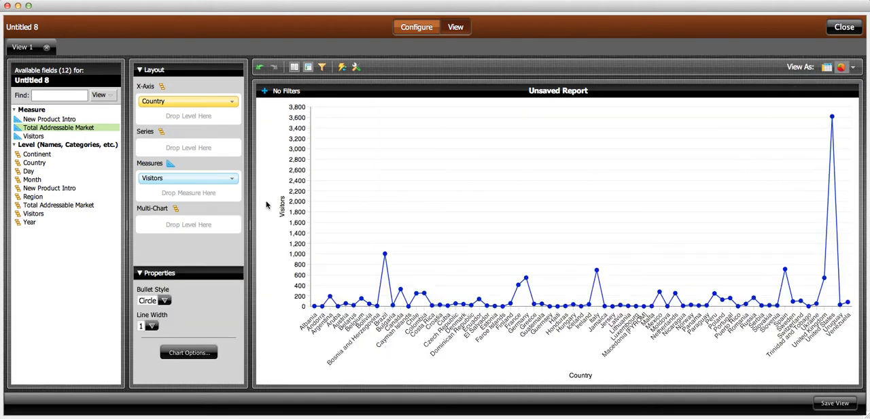
Sort the chart by Visitors from high to low and keep only the countries from United States through Argentina.
left_click(180, 182)
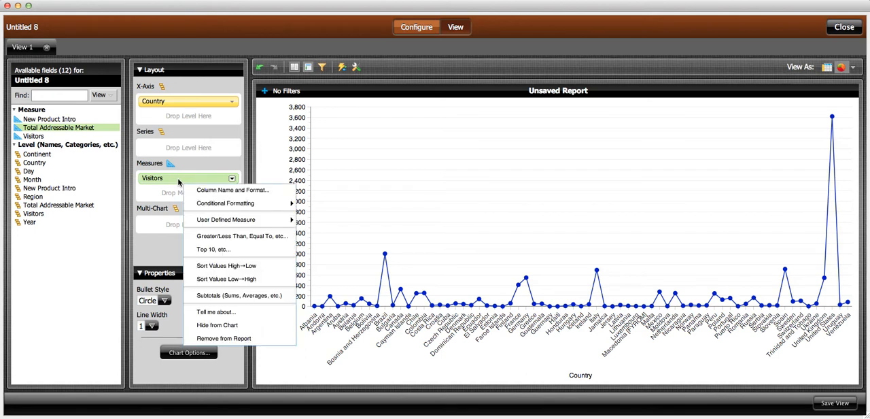
left_click(208, 269)
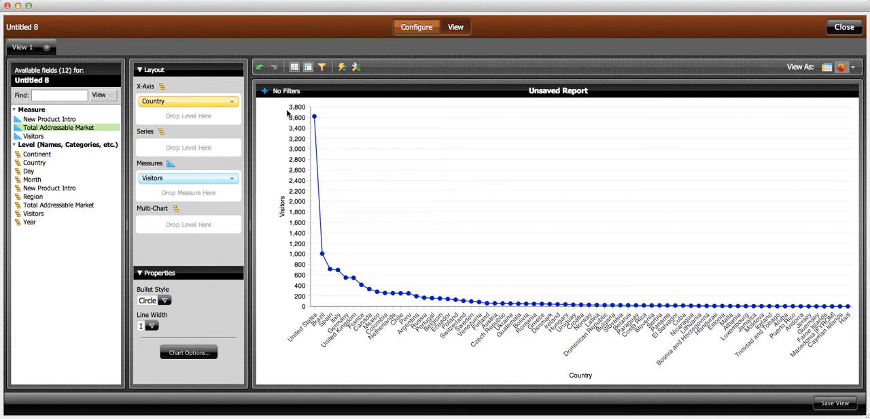
left_click_drag(283, 109, 405, 349)
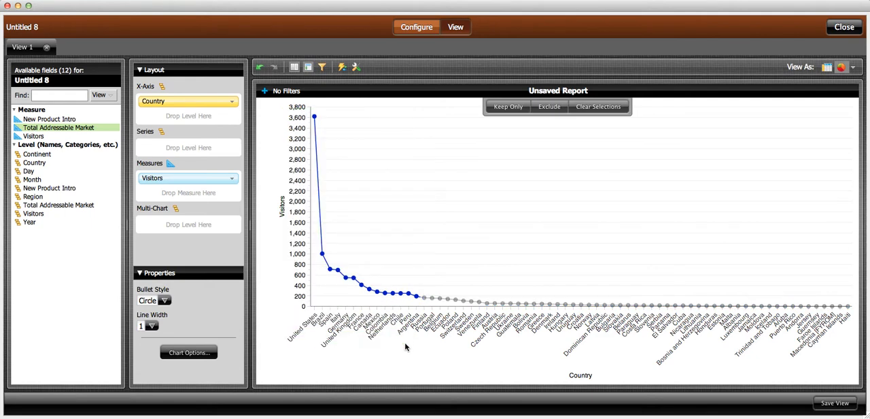
left_click(500, 108)
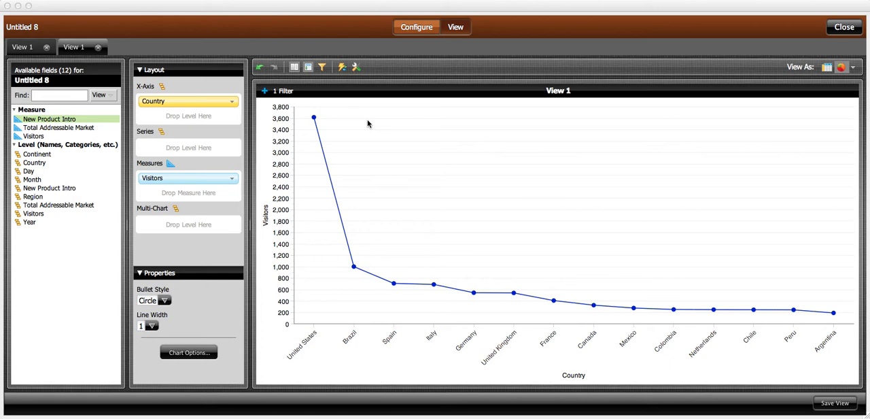
Add Total Addressable Market as a second measure after Visitors and display the report as a table.
left_click(368, 124)
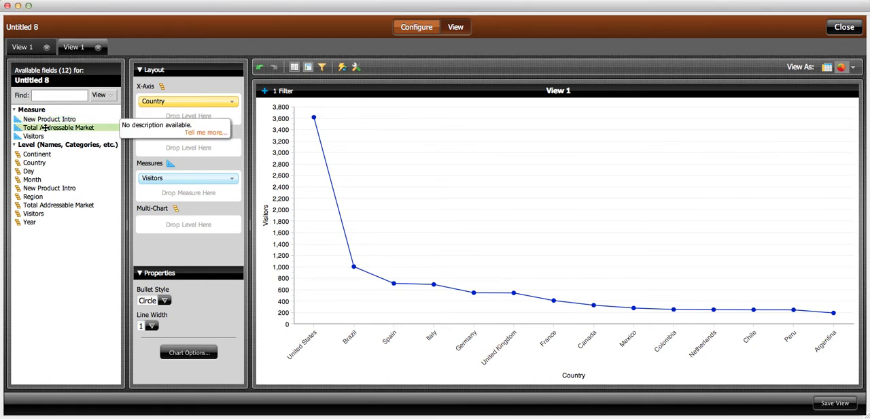
left_click_drag(44, 127, 175, 198)
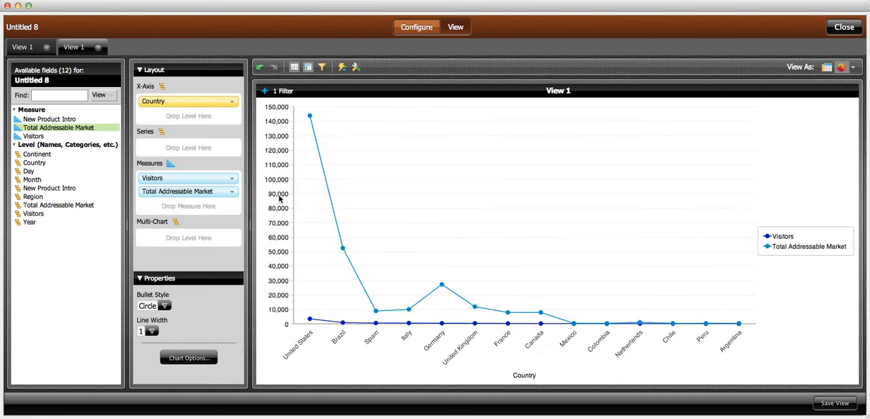
left_click(826, 68)
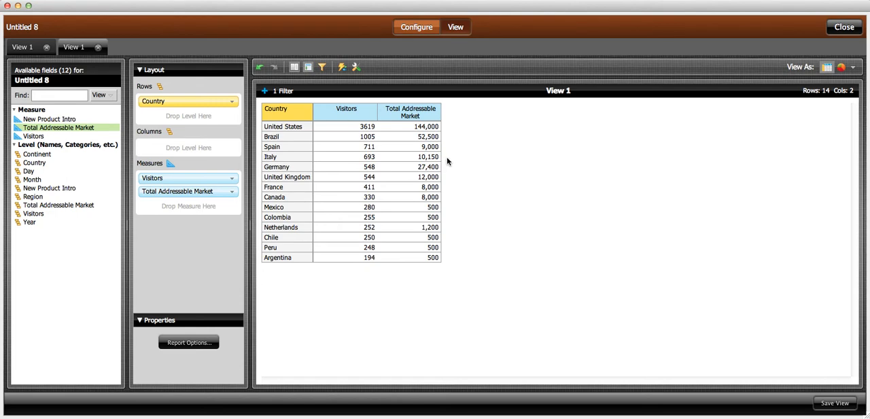
Start a calculated measure from Total Addressable Market, named Market Penetration %, with the Percentage (%) format.
left_click(415, 111)
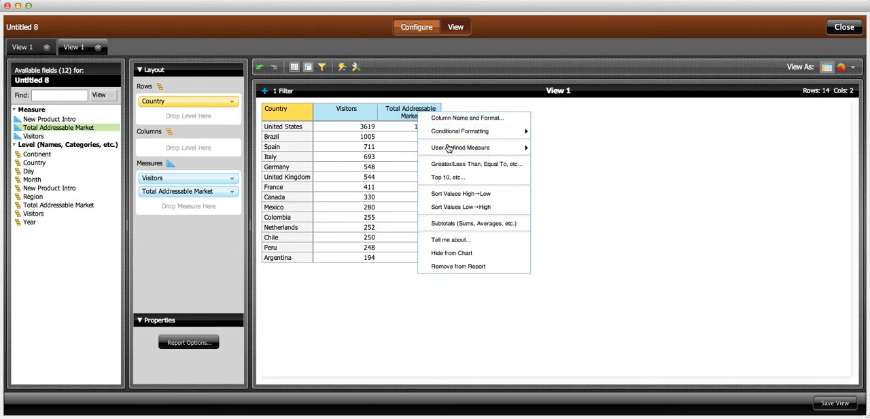
mouse_move(476, 147)
left_click(556, 165)
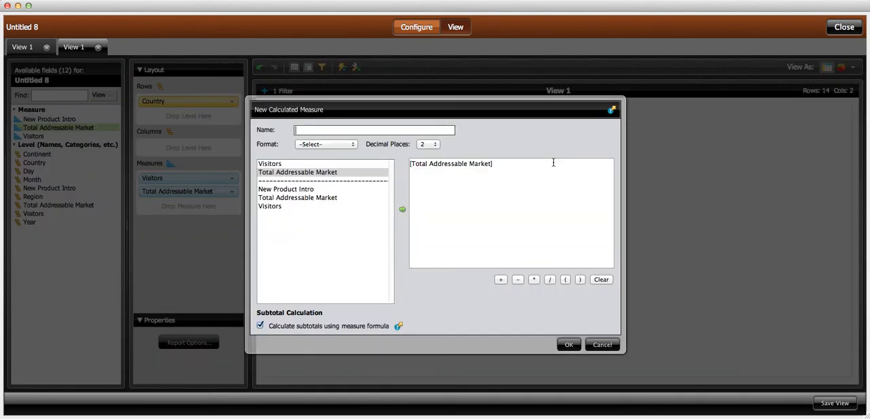
left_click(344, 128)
type("Market Pen")
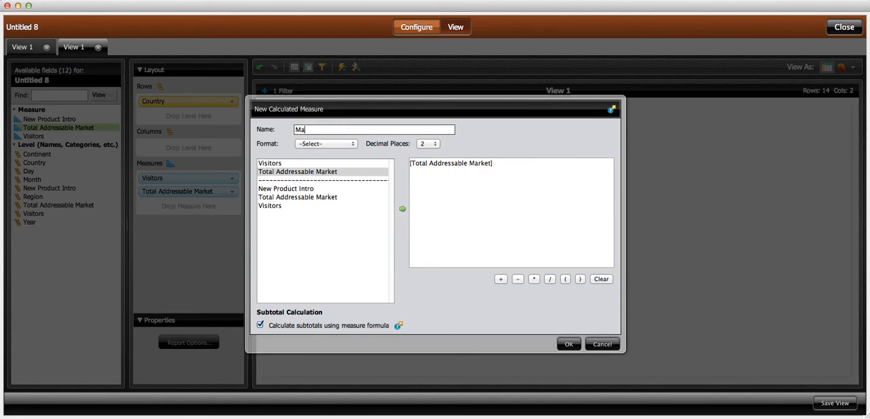
type("ef")
type("ration ")
type("%")
left_click(330, 144)
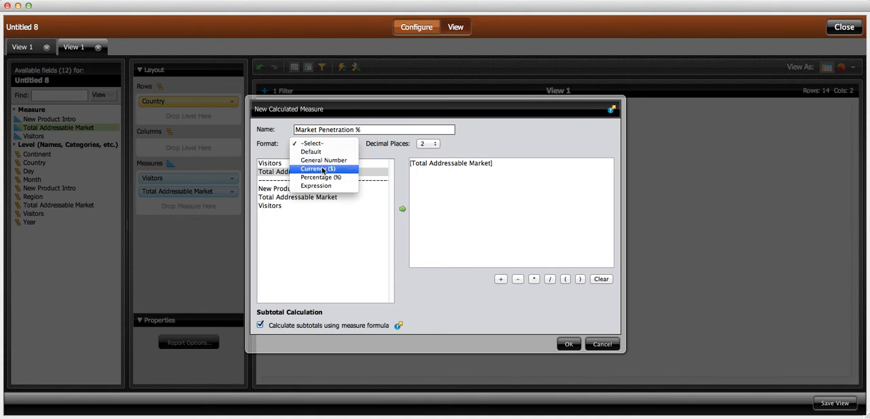
left_click(323, 169)
left_click(331, 143)
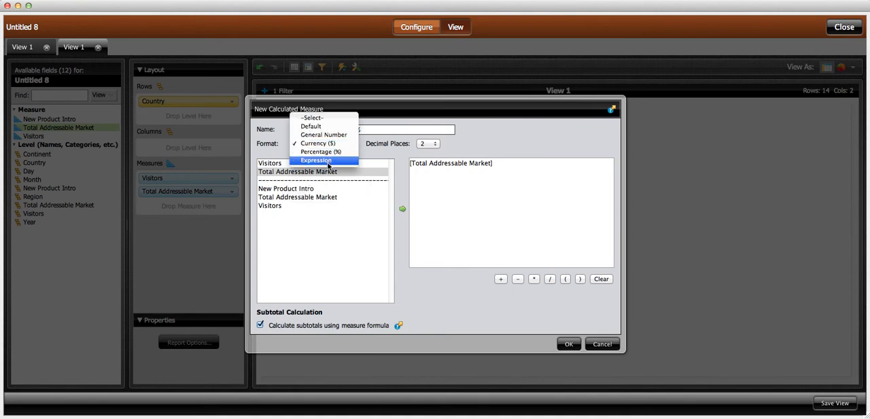
left_click(324, 152)
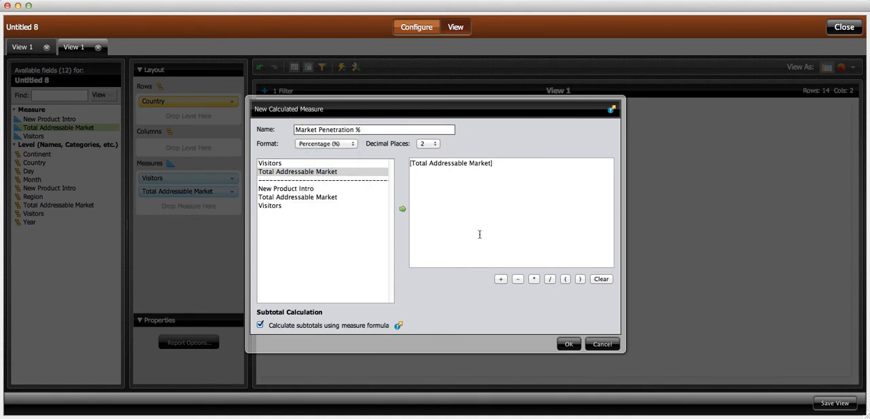
Define the measure's formula as [Visitors]/[Total Addressable Market] and add it to the report.
left_click(499, 164)
left_click(267, 164)
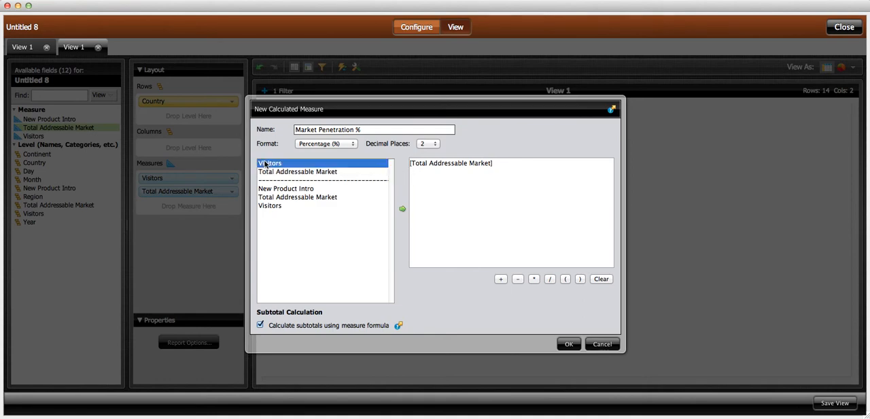
double_click(267, 164)
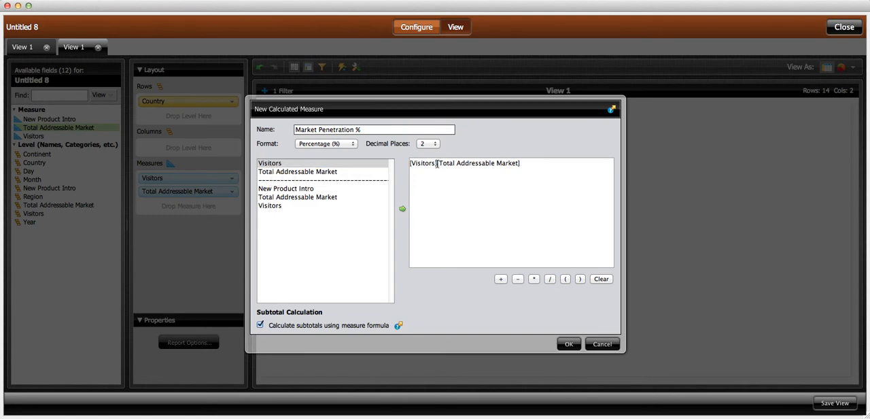
type("/")
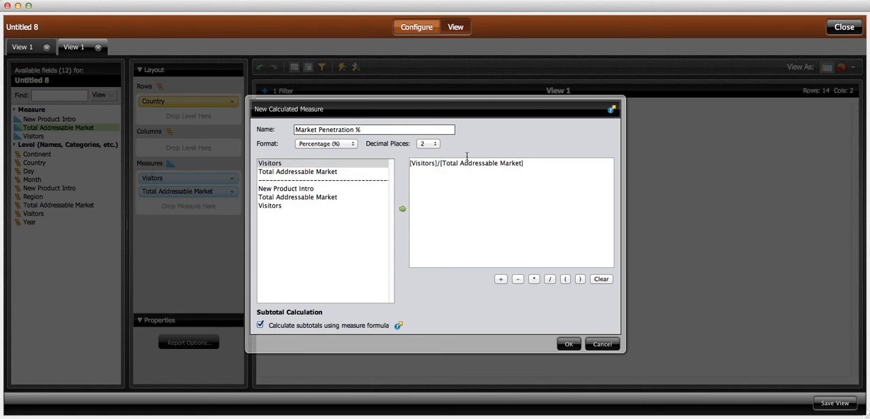
left_click(569, 342)
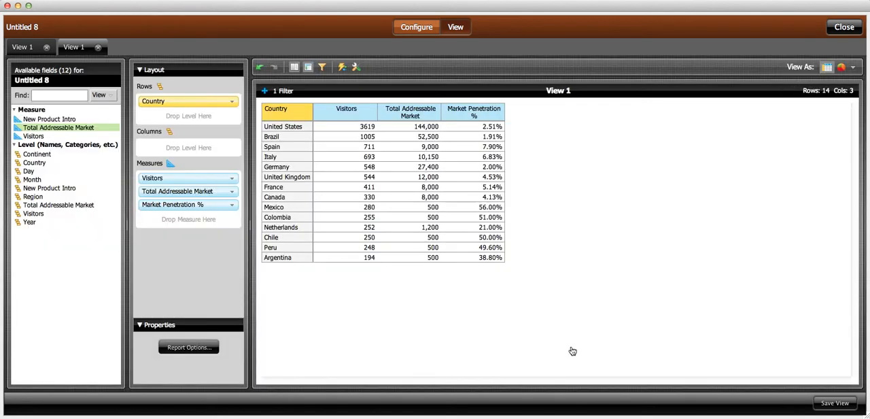
Apply the Red-Yellow-Green color scale as conditional formatting to the Market Penetration % column.
left_click(475, 112)
mouse_move(502, 141)
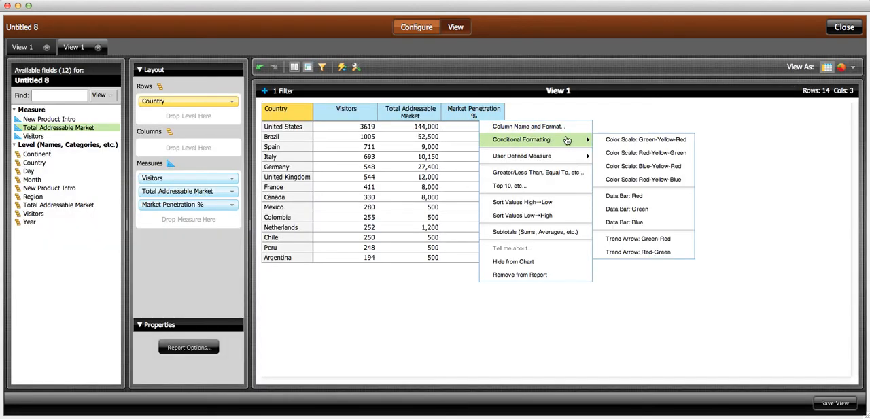
left_click(618, 155)
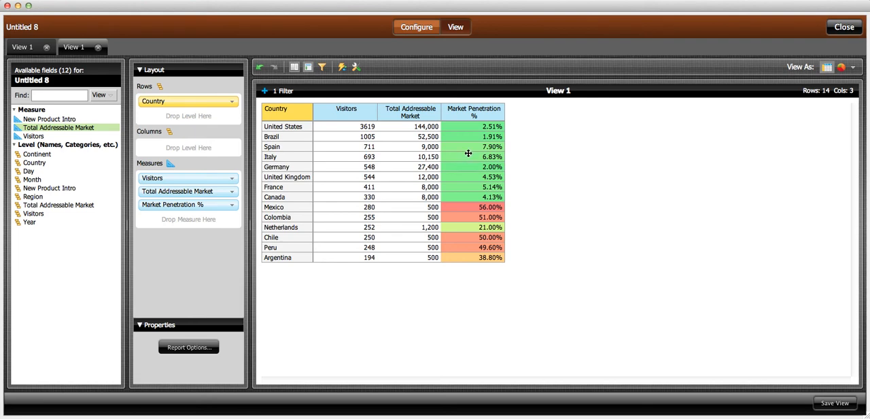
Add the New Product Intro measure to the table after the Market Penetration % column.
left_click(39, 119)
left_click_drag(39, 120, 517, 134)
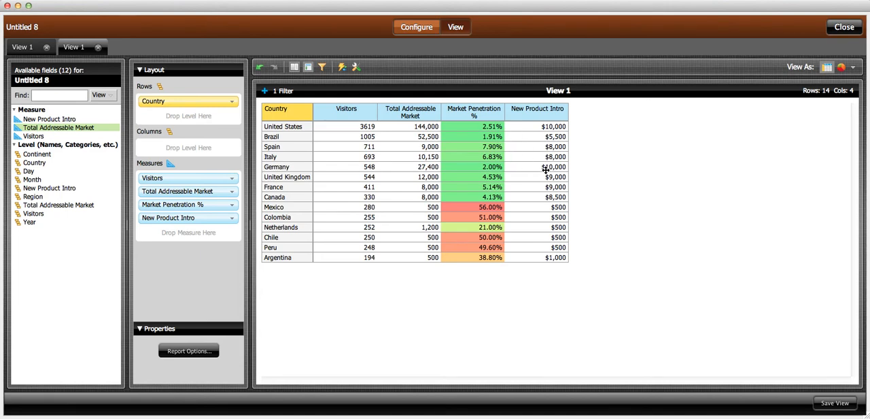
left_click(34, 136)
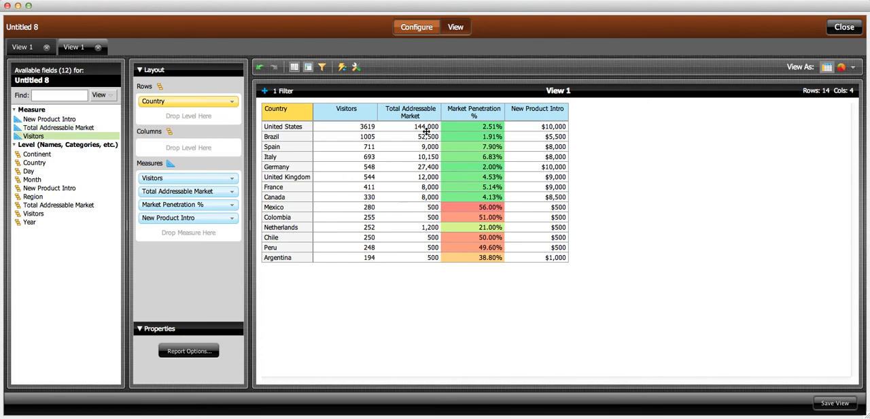
Start a calculated measure from New Product Intro, named Cost Per Visitor, with the Currency ($) format.
left_click(543, 117)
mouse_move(646, 155)
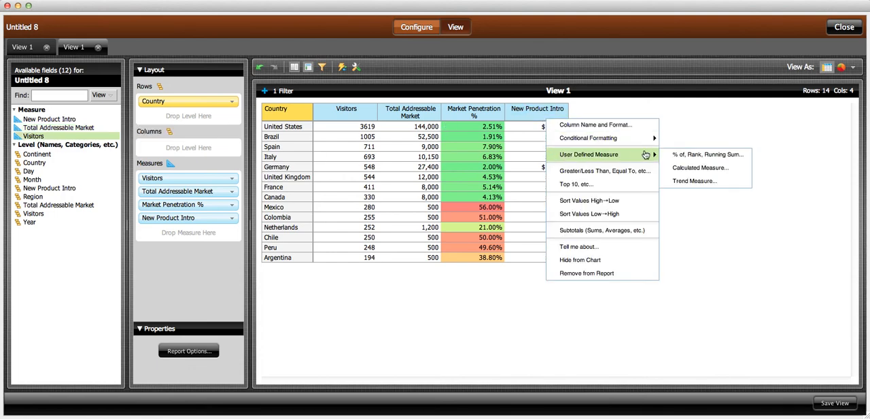
left_click(682, 170)
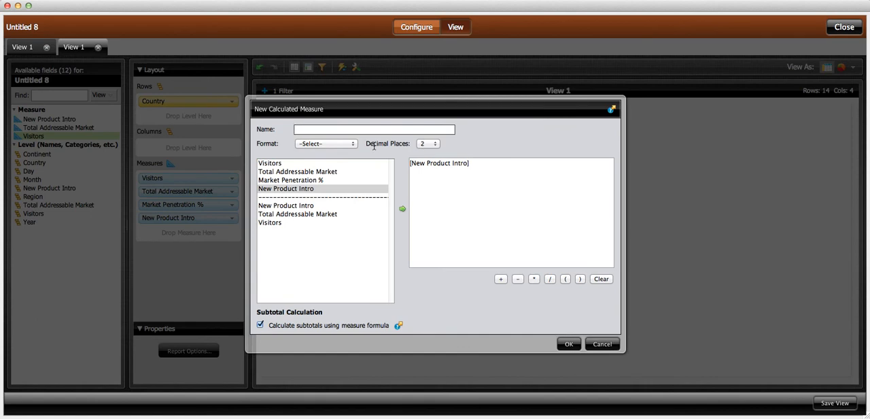
type("Cost Per Visitor")
left_click(328, 144)
left_click(325, 168)
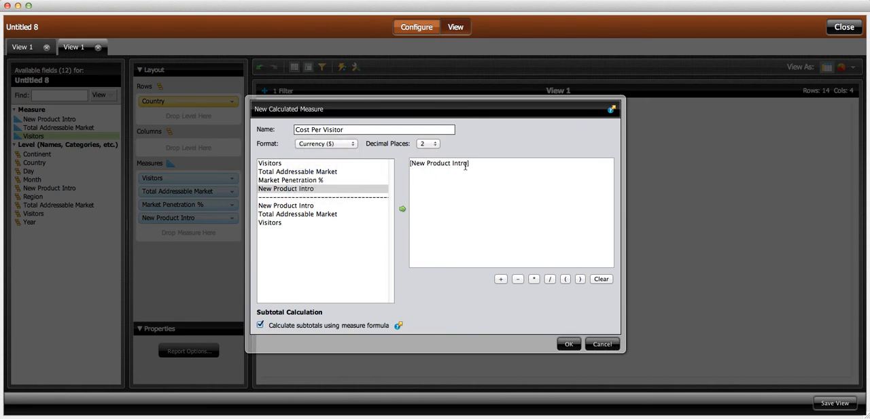
Define the measure's formula as [New Product Intro]/[Visitors] and add it to the report.
left_click(453, 182)
type("/")
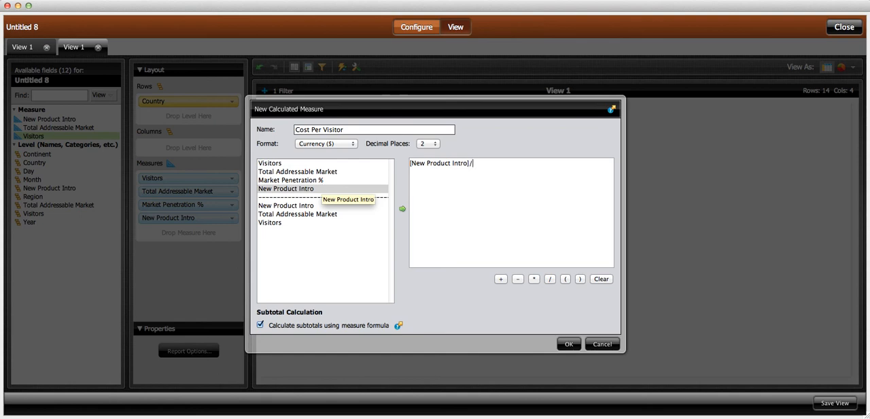
double_click(270, 165)
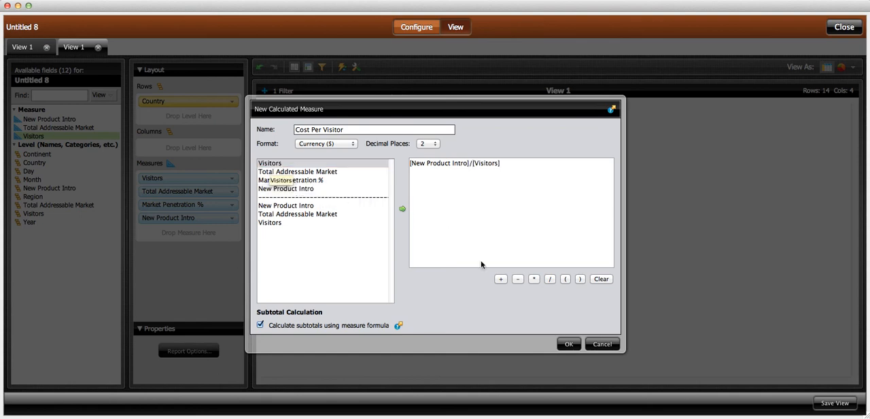
left_click(571, 344)
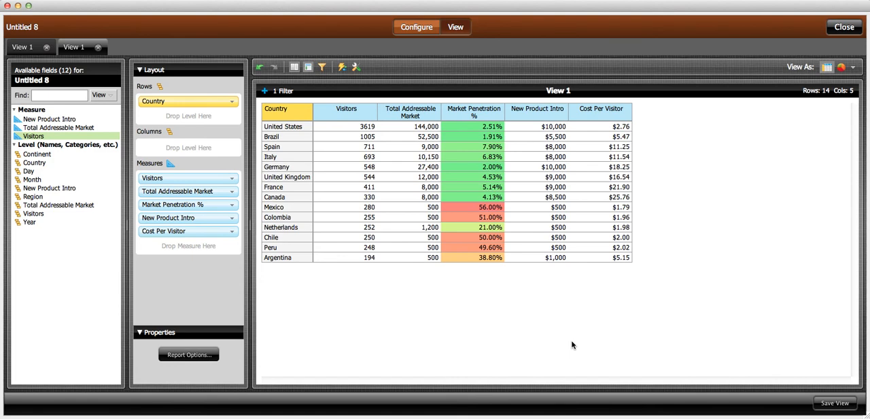
Display the country report as a Geo Map.
left_click(853, 67)
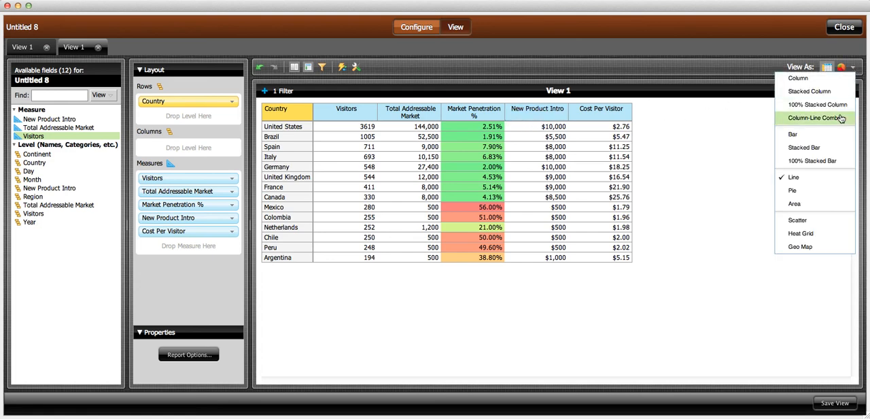
left_click(808, 244)
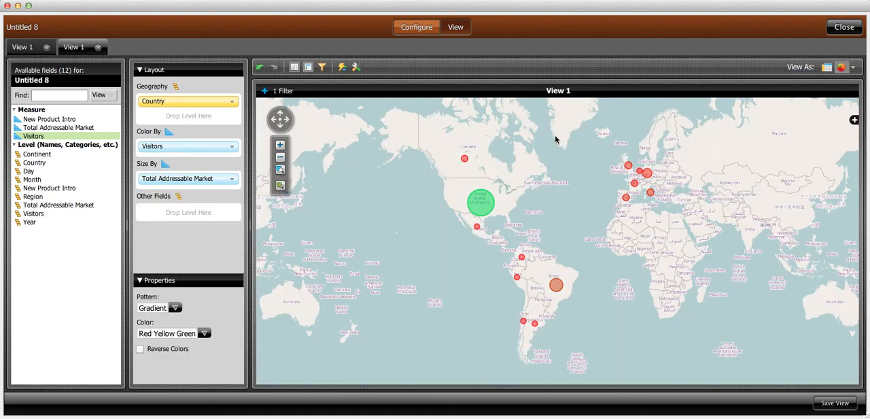